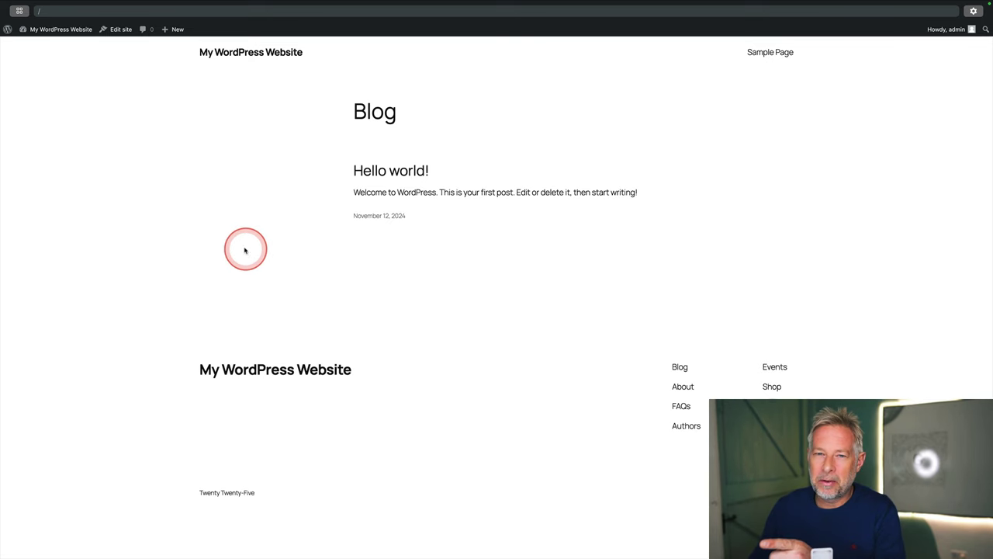
# Create a new page titled Home and publish it
pyautogui.moveTo(172, 29)
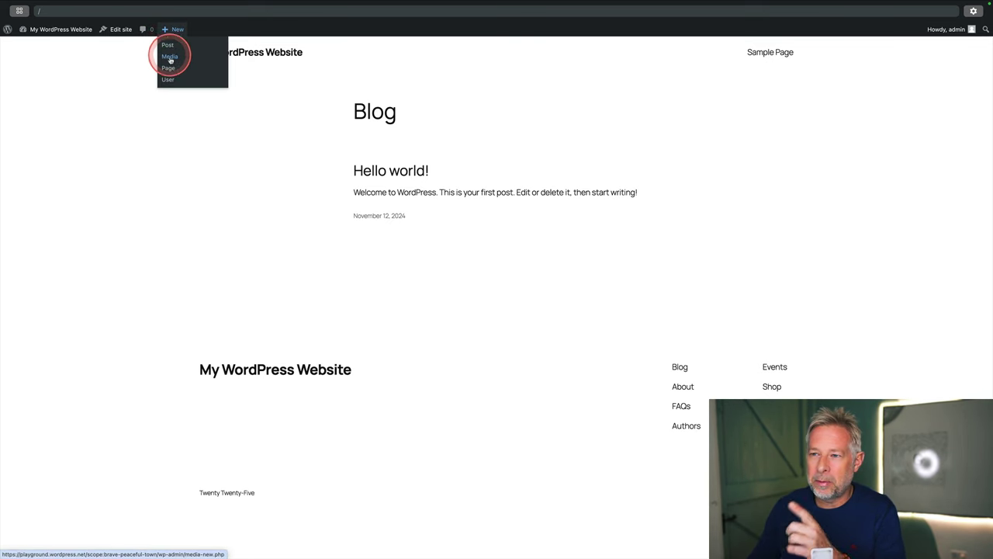
pyautogui.click(170, 69)
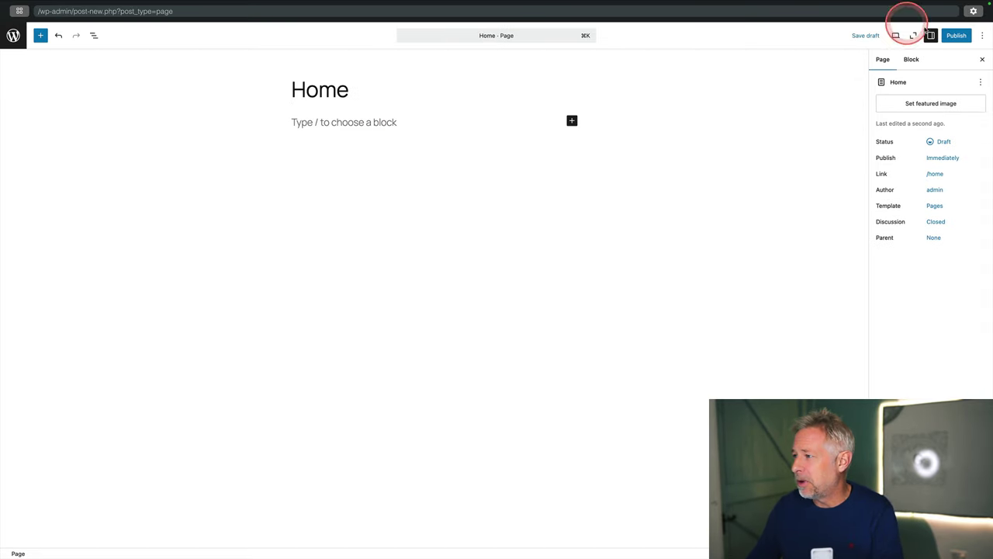
pyautogui.click(955, 35)
pyautogui.click(941, 37)
pyautogui.click(808, 78)
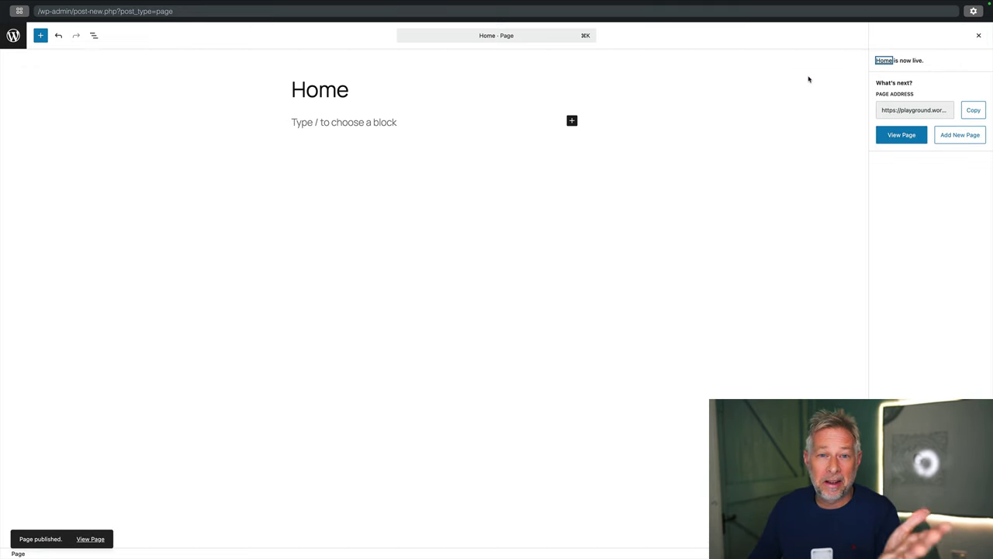
pyautogui.click(512, 107)
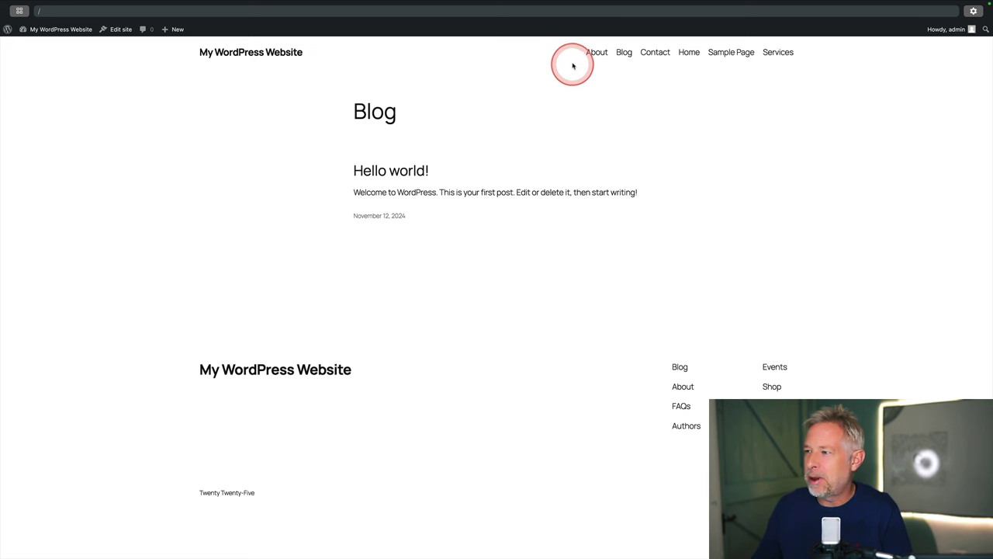
# Open the site's navigation in the site editor and move the Home item to the first position
pyautogui.moveTo(754, 55); pyautogui.dragTo(669, 54)
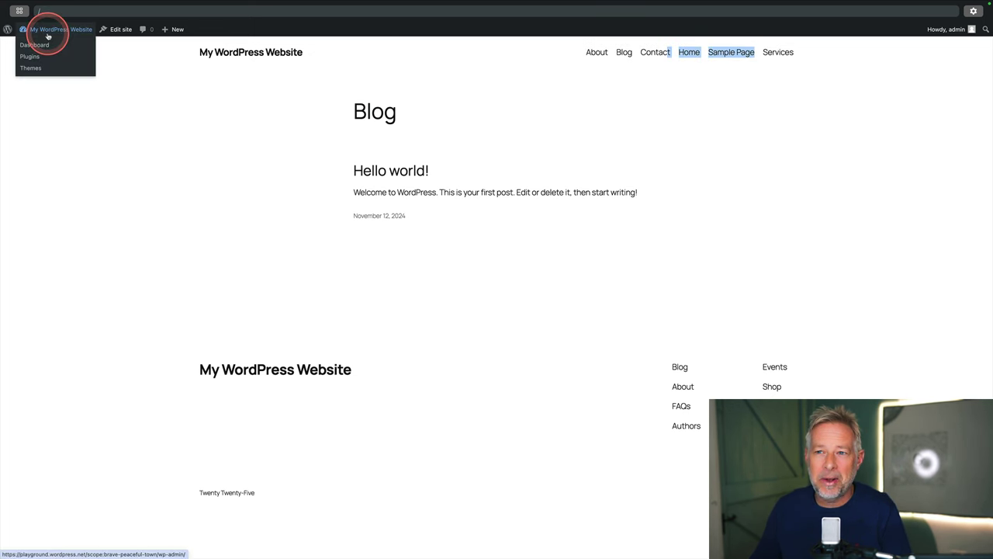
pyautogui.click(39, 47)
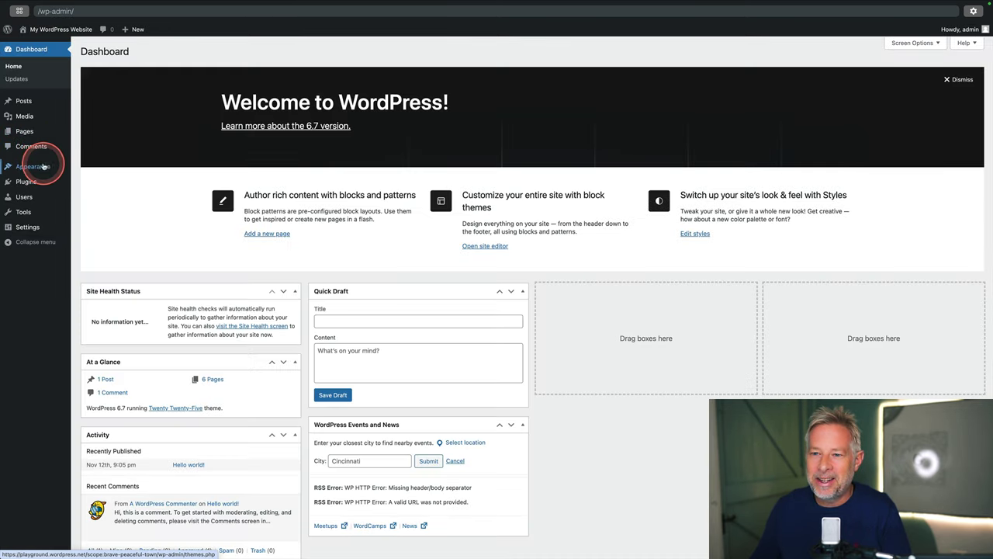
pyautogui.moveTo(55, 167)
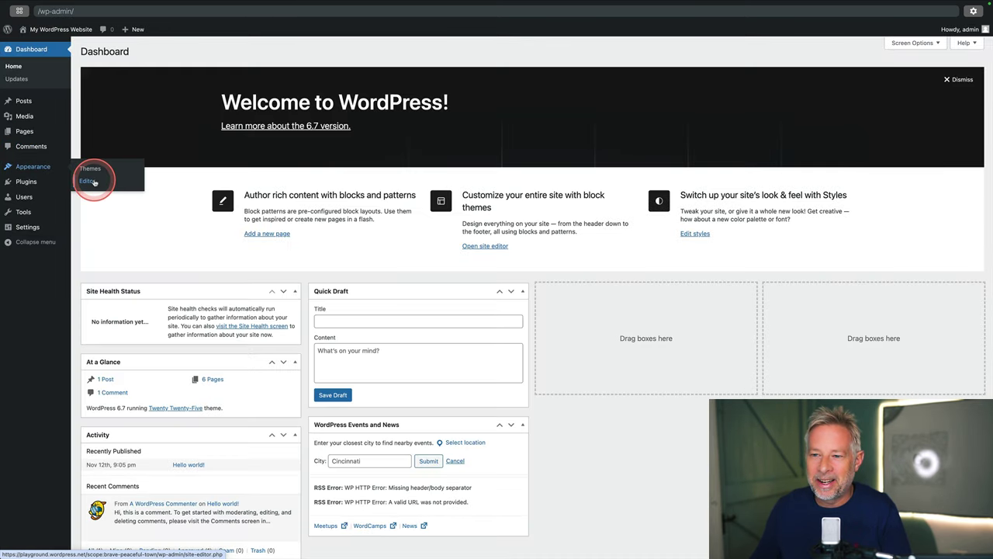
pyautogui.click(91, 181)
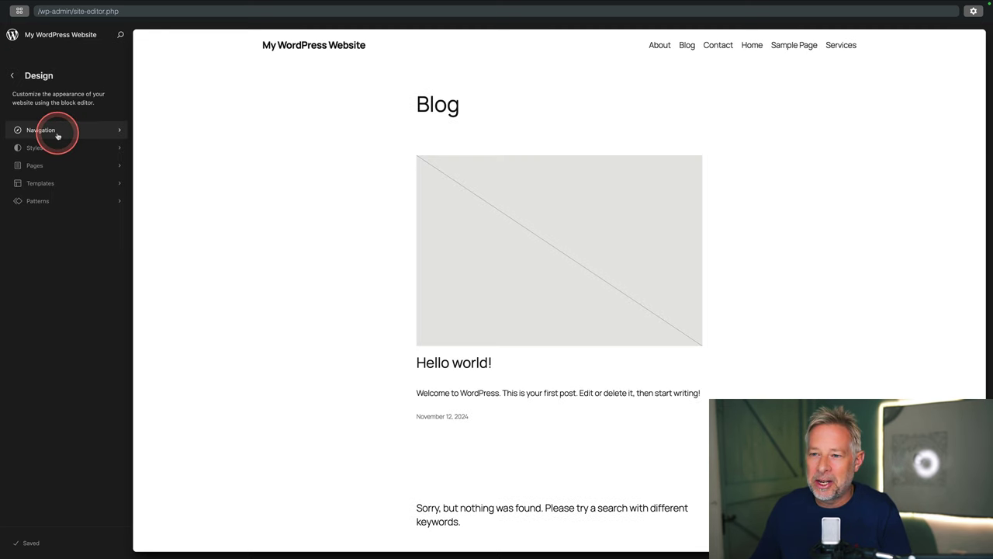
pyautogui.click(57, 133)
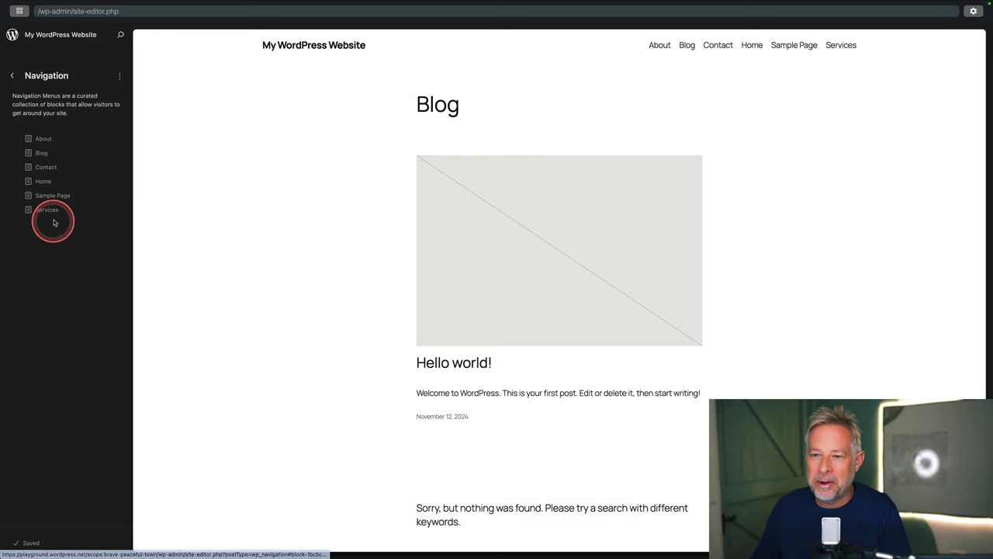
pyautogui.moveTo(48, 181); pyautogui.dragTo(406, 267)
pyautogui.click(577, 319)
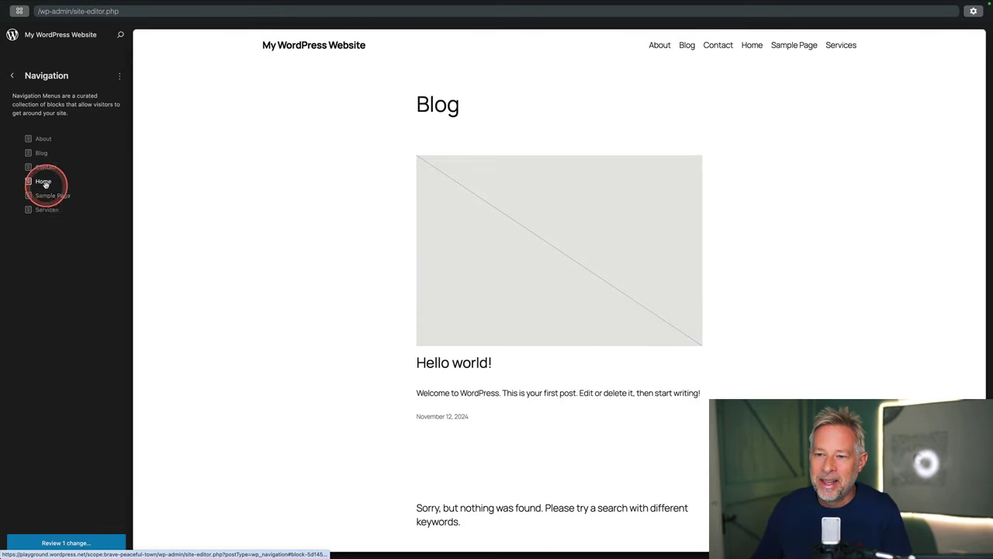
pyautogui.moveTo(49, 184); pyautogui.dragTo(48, 140)
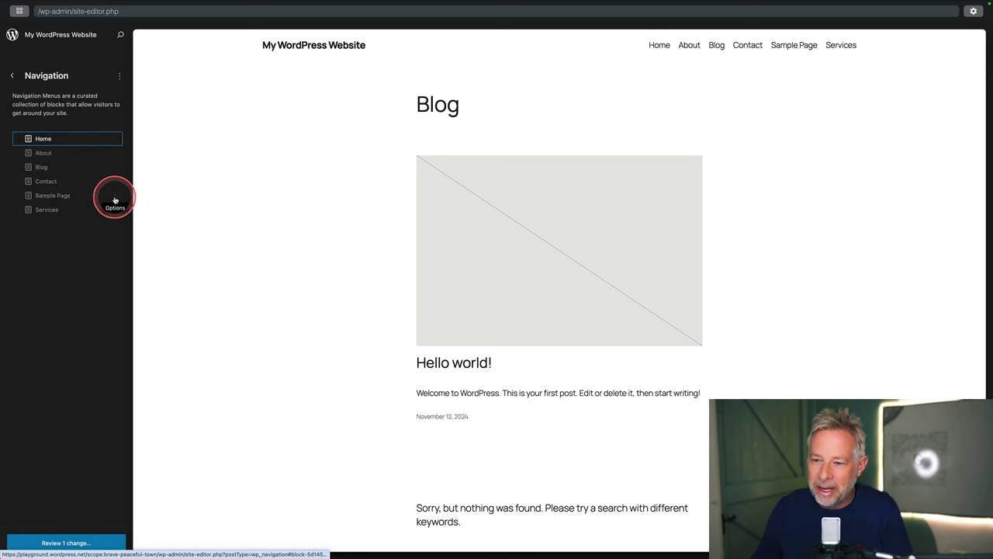
# Remove Sample Page from the navigation, move Contact below Services, and save the change
pyautogui.click(115, 200)
pyautogui.click(126, 271)
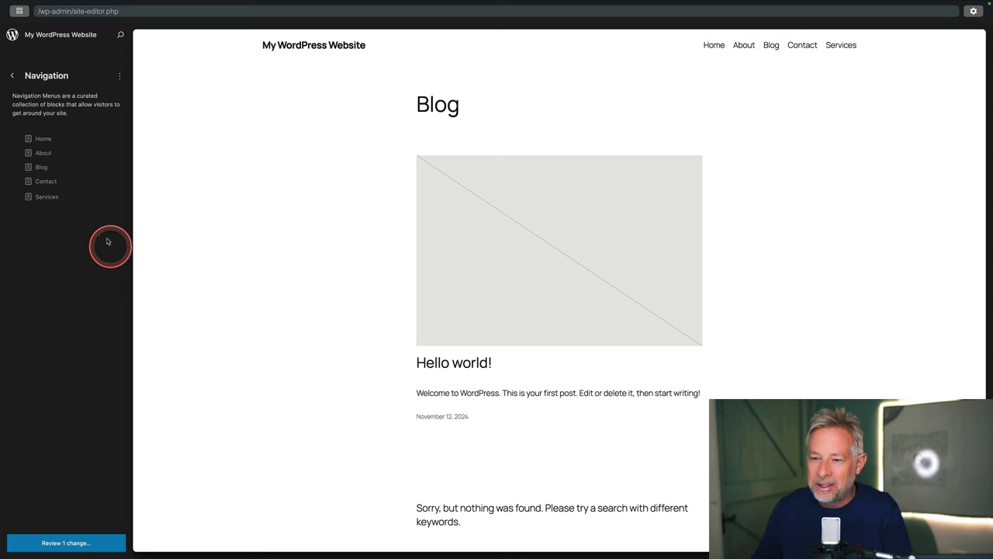
pyautogui.moveTo(67, 181); pyautogui.dragTo(67, 200)
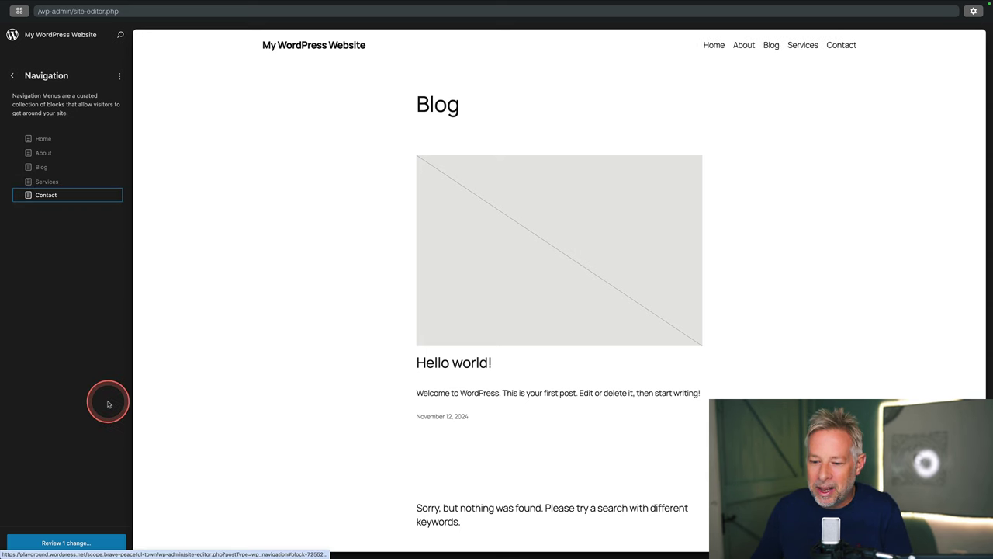
pyautogui.click(67, 543)
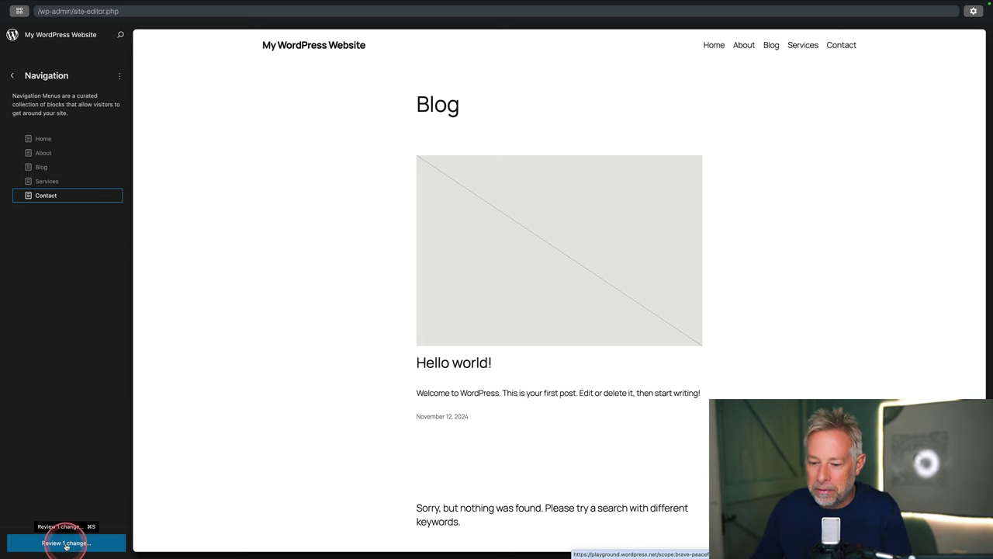
pyautogui.click(558, 248)
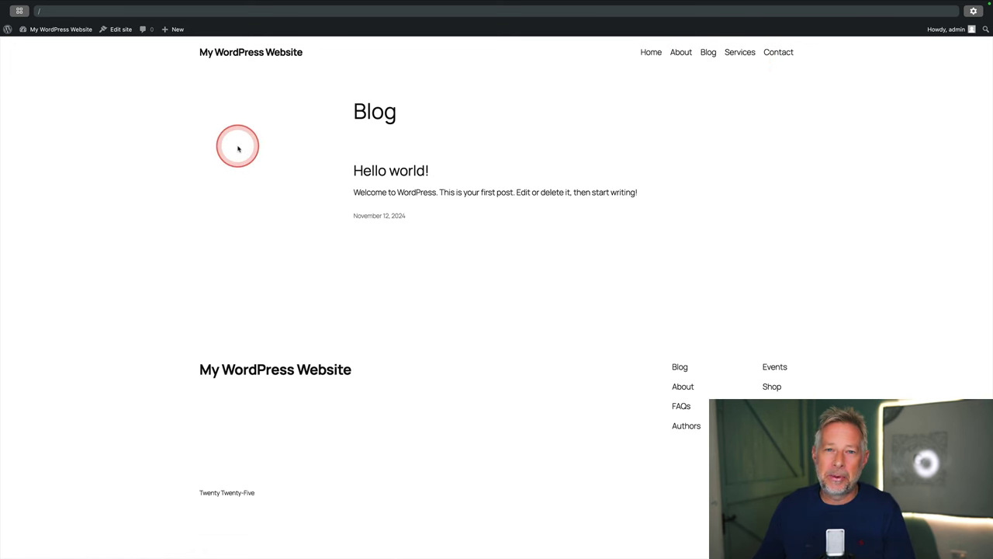
# In the Reading settings, make the homepage display a static page and choose Home as the homepage
pyautogui.click(42, 45)
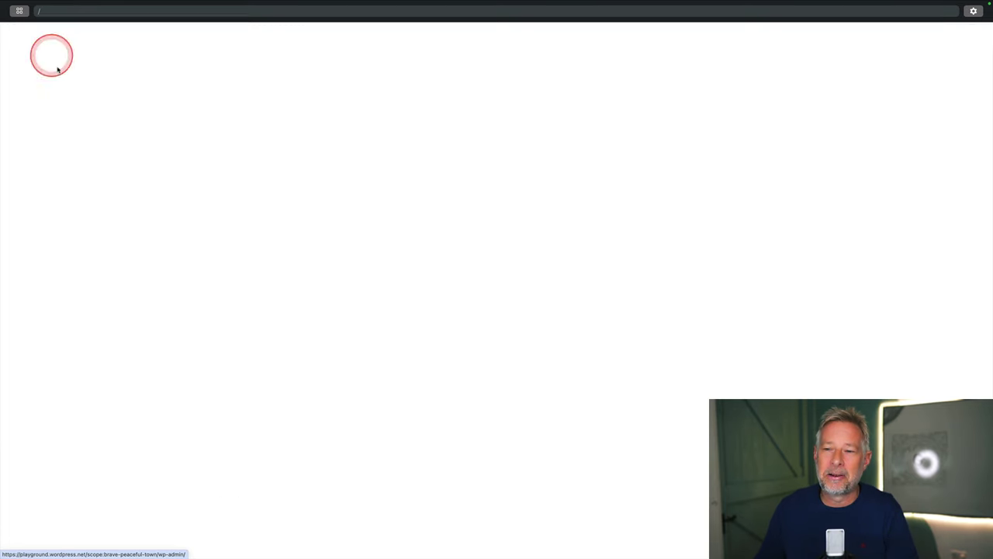
pyautogui.moveTo(48, 229)
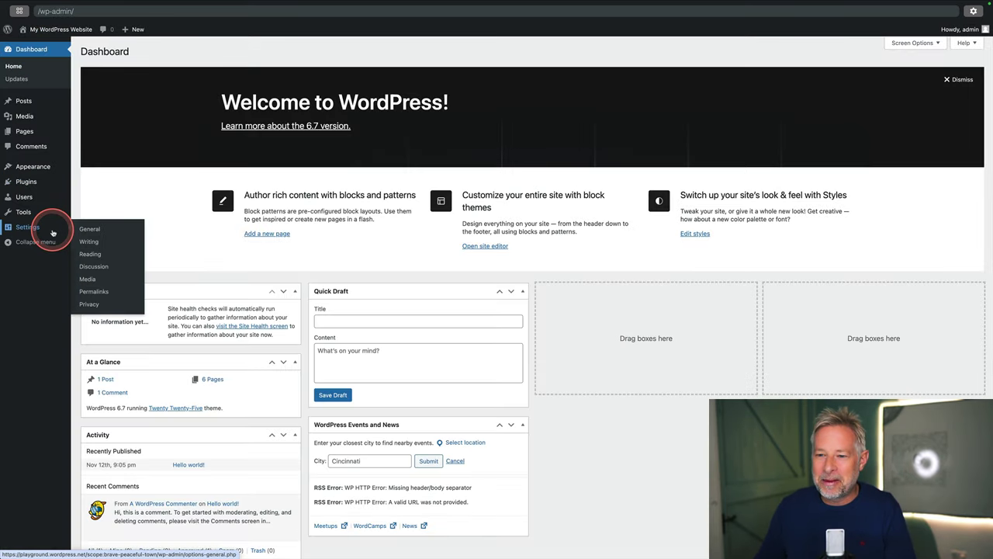
pyautogui.click(104, 253)
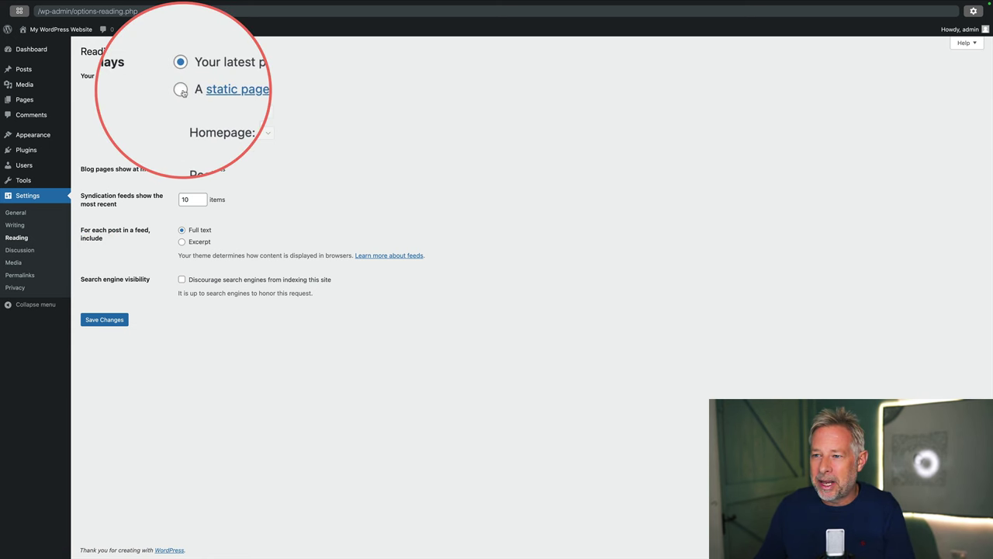
pyautogui.click(181, 91)
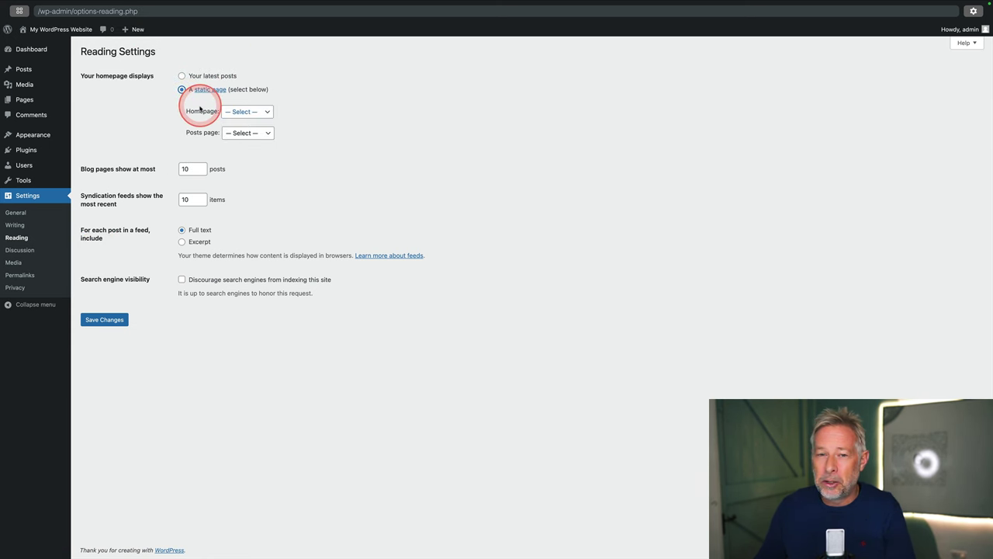
pyautogui.click(240, 113)
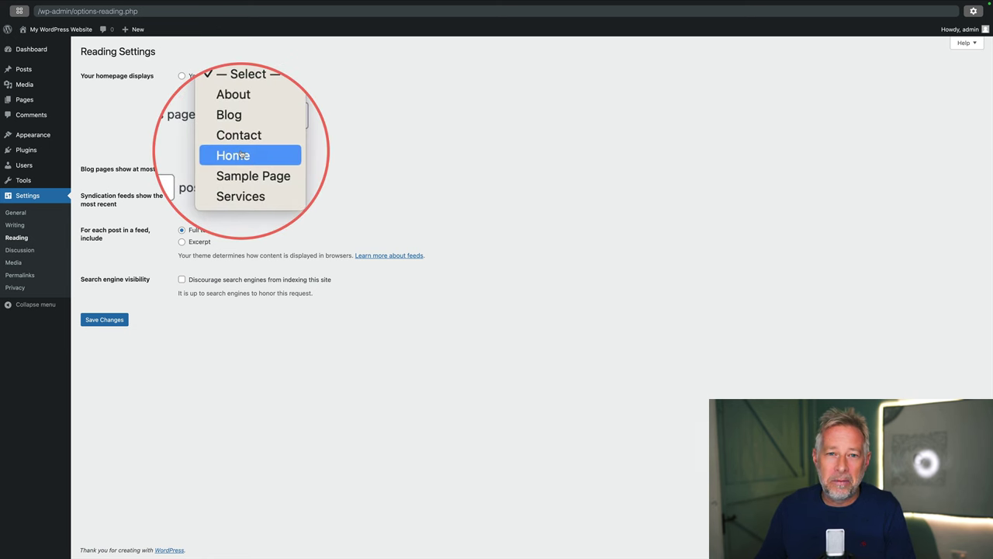
pyautogui.click(241, 155)
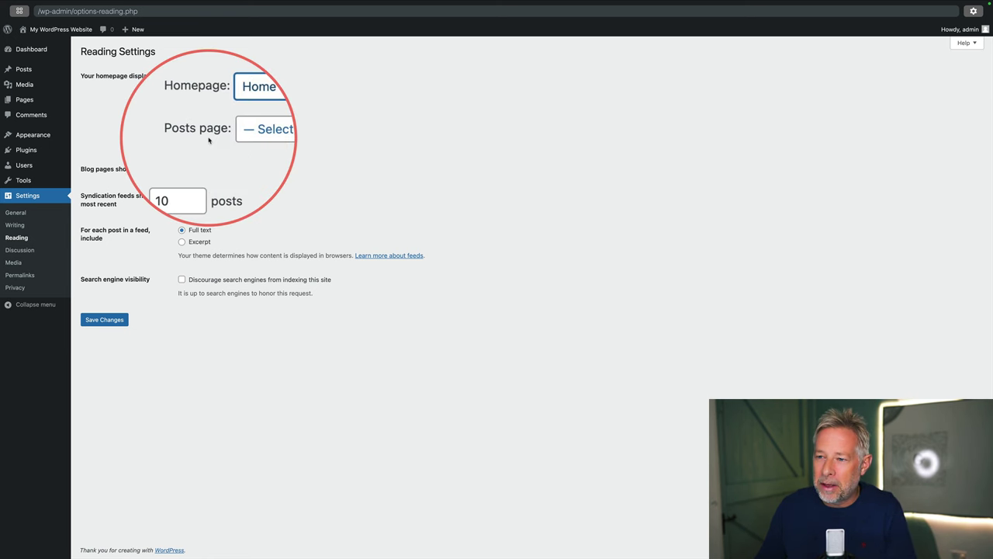
# Set Blog as the posts page, save the Reading settings, and check the homepage and Blog page on the live site
pyautogui.click(247, 135)
pyautogui.moveTo(249, 136); pyautogui.dragTo(244, 156)
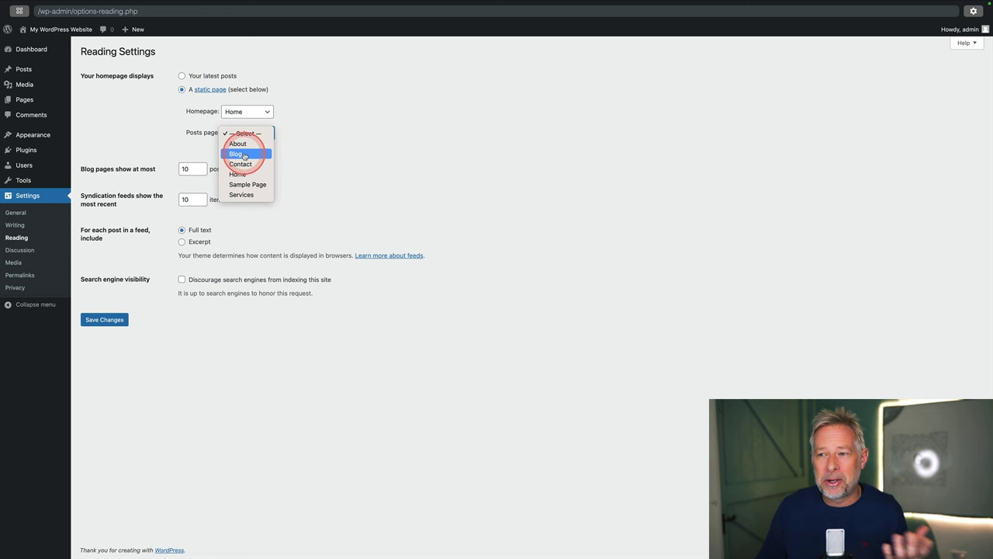
pyautogui.click(243, 156)
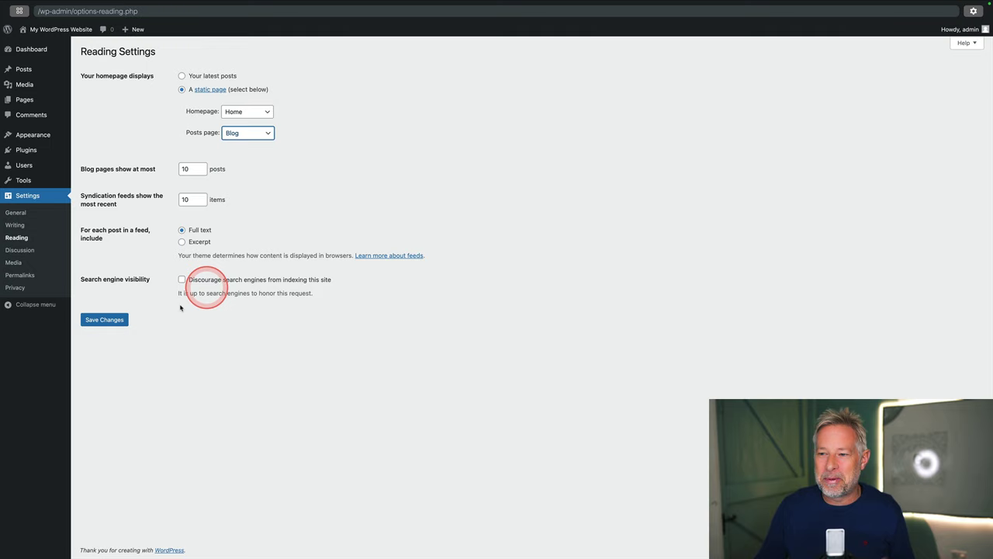
pyautogui.click(104, 319)
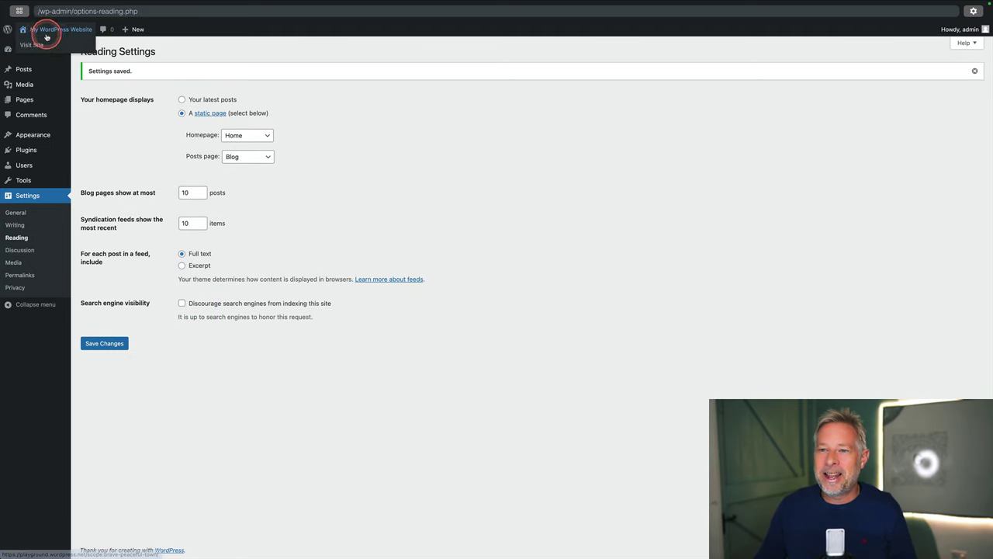
pyautogui.click(46, 36)
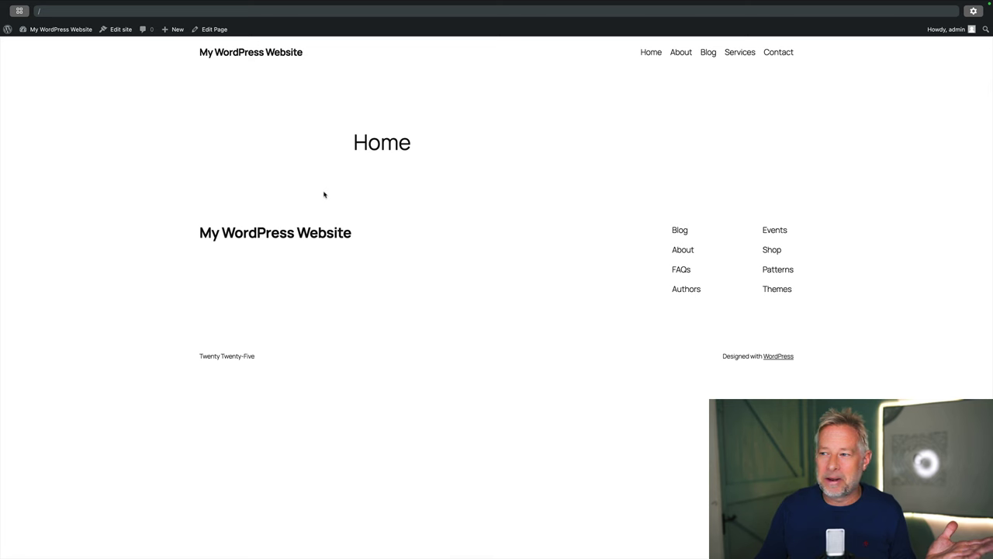
pyautogui.click(708, 52)
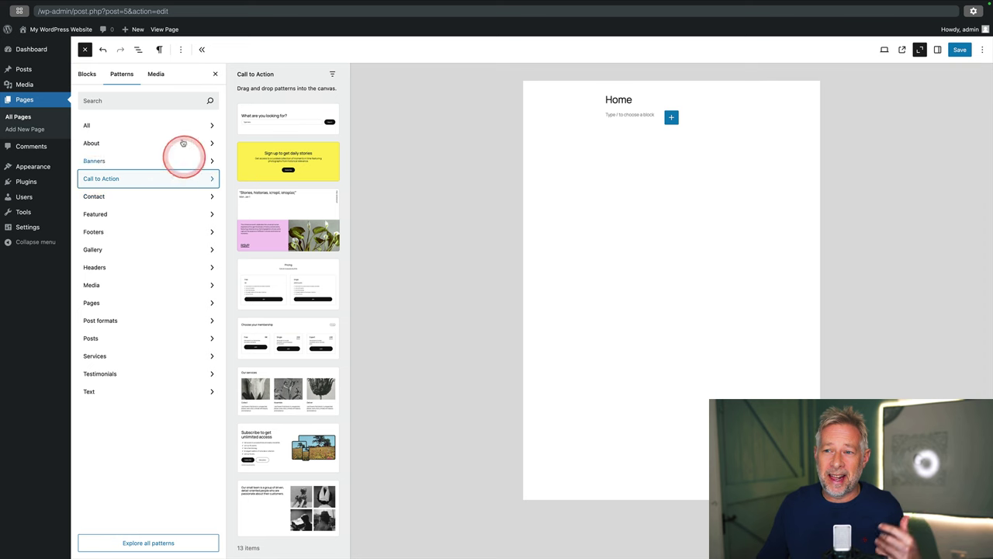
# Insert the Call to Action patterns "Services, subscriber only section", "Services, team photos" and "Pricing, 2 columns" into the Home page
pyautogui.click(126, 74)
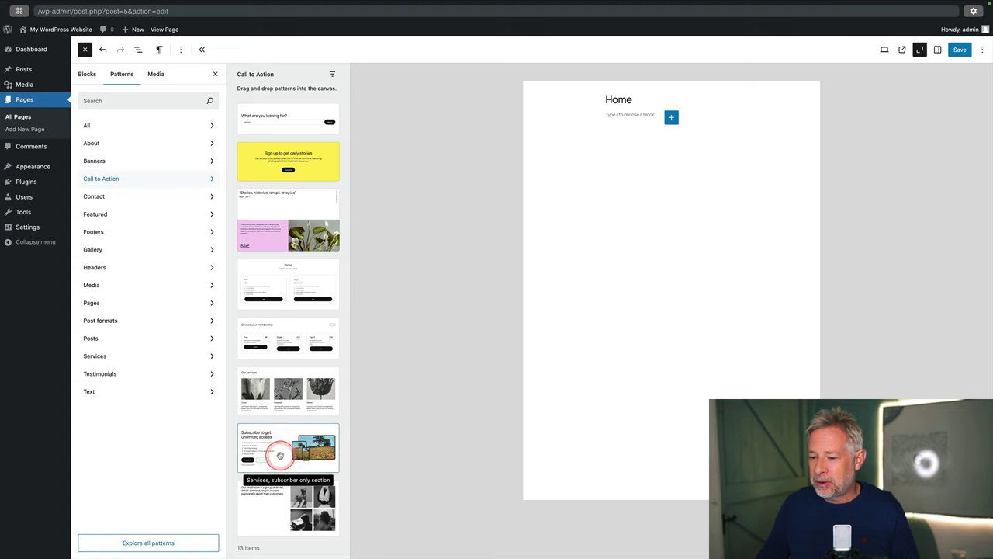
pyautogui.click(280, 454)
pyautogui.click(267, 494)
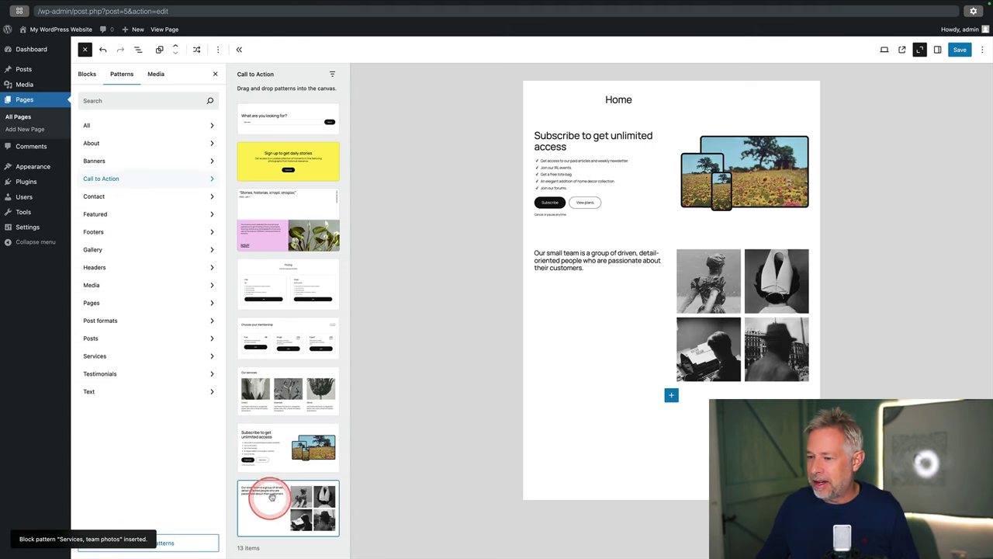
pyautogui.click(288, 287)
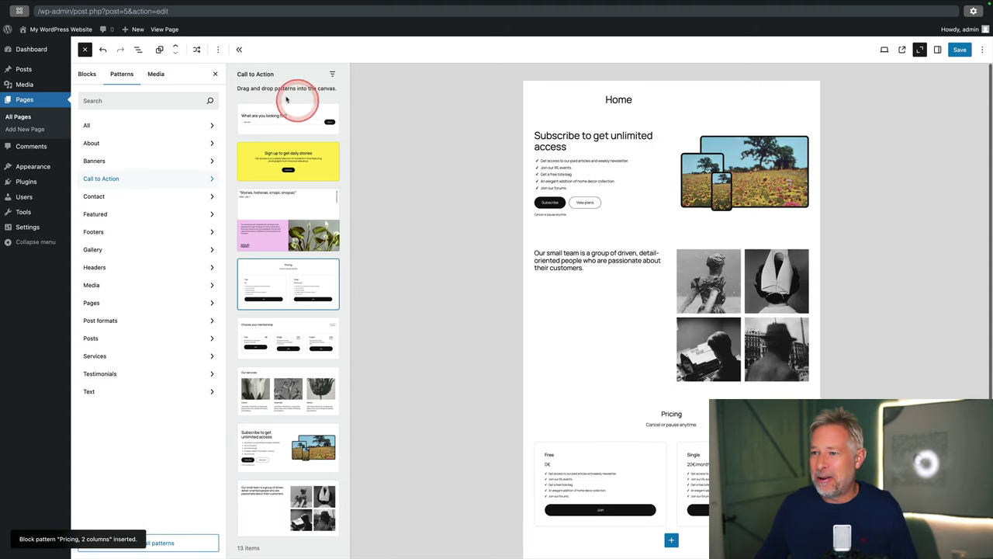
pyautogui.click(213, 73)
# Save the Home page in its zoomed-out editor view and open the published page to examine its title
pyautogui.click(920, 49)
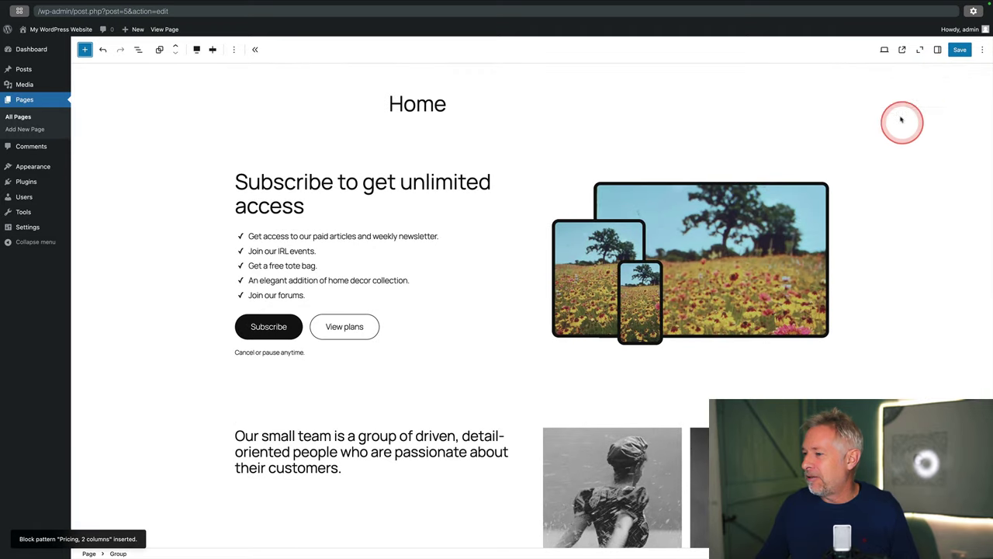
pyautogui.click(921, 49)
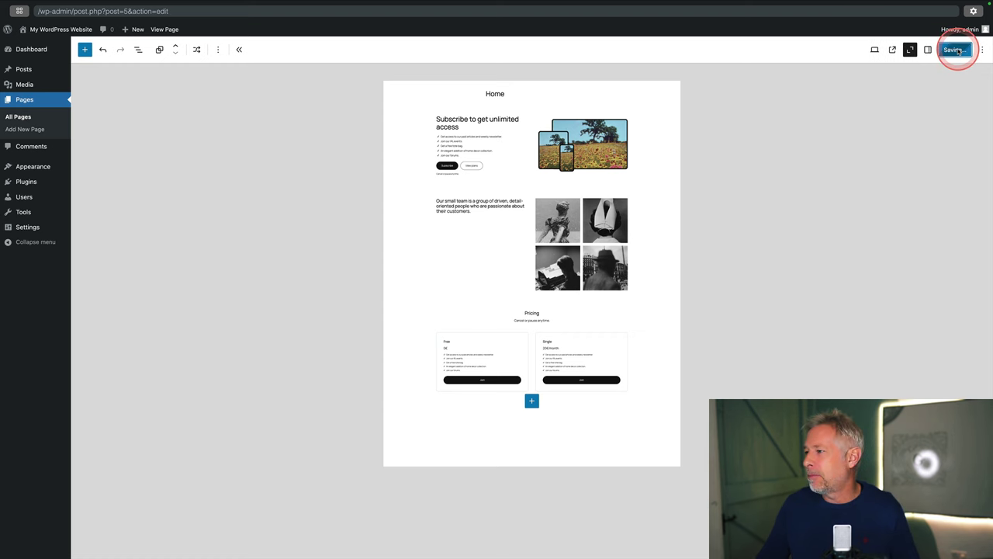
pyautogui.click(892, 49)
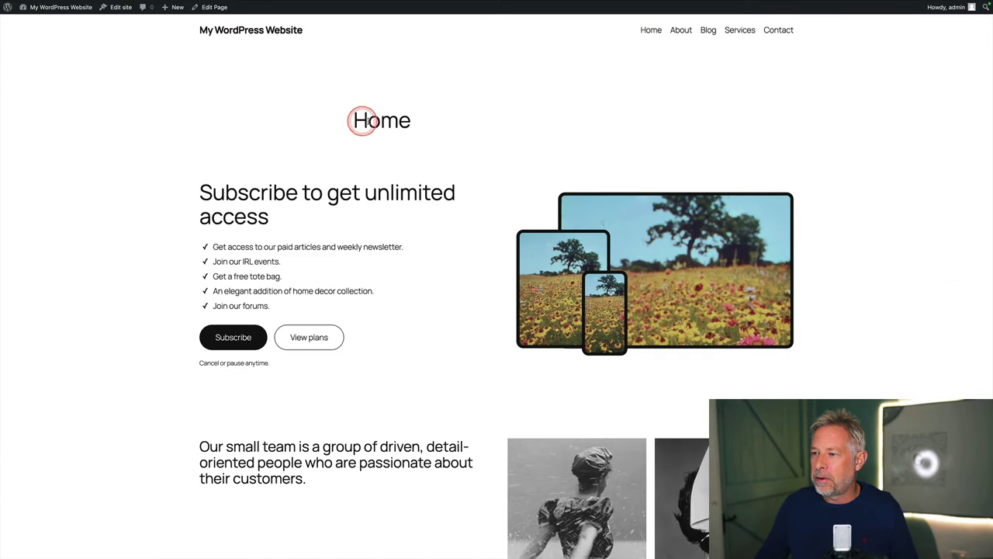
pyautogui.moveTo(368, 120); pyautogui.dragTo(470, 129)
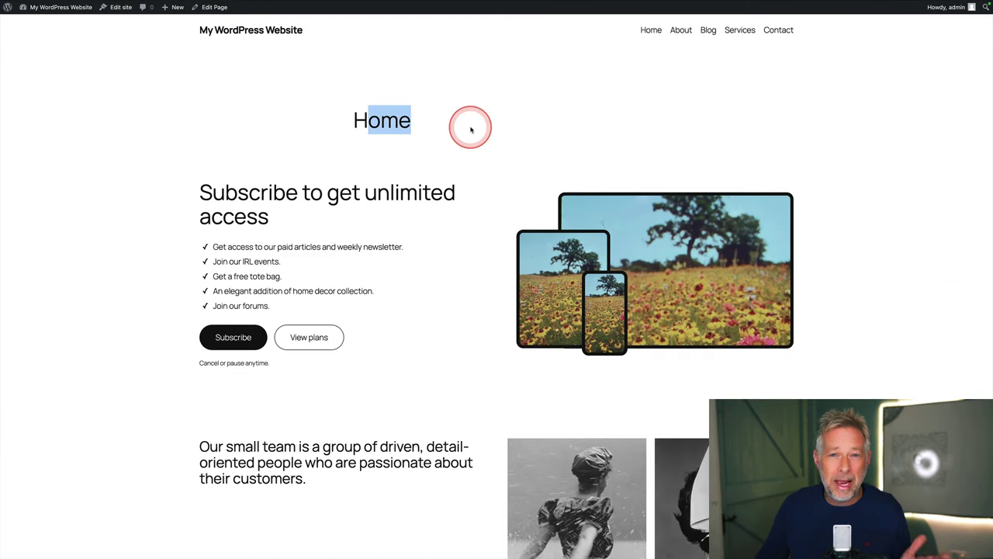
# Swap the Home page's template to Page No Title, save the page and view it on the live site
pyautogui.click(213, 7)
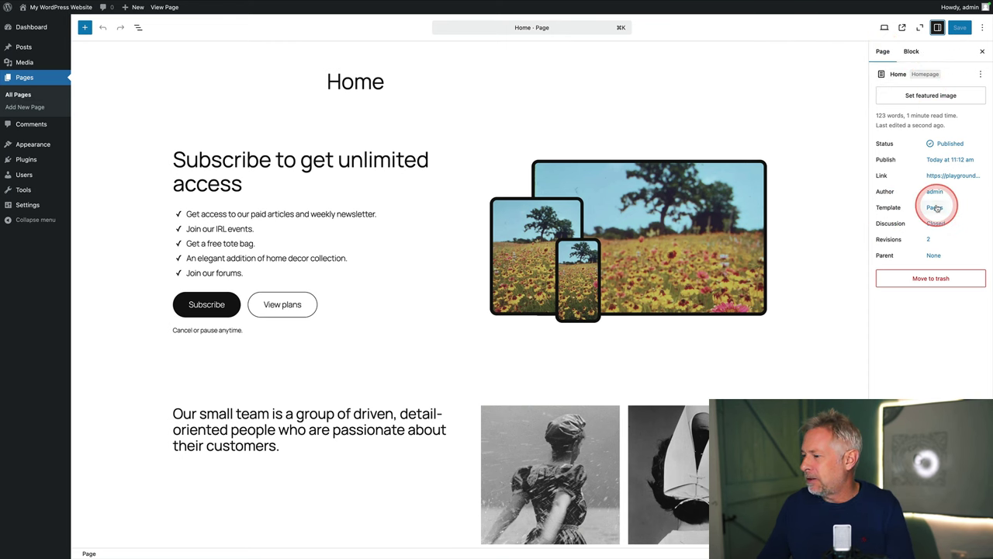
pyautogui.click(936, 208)
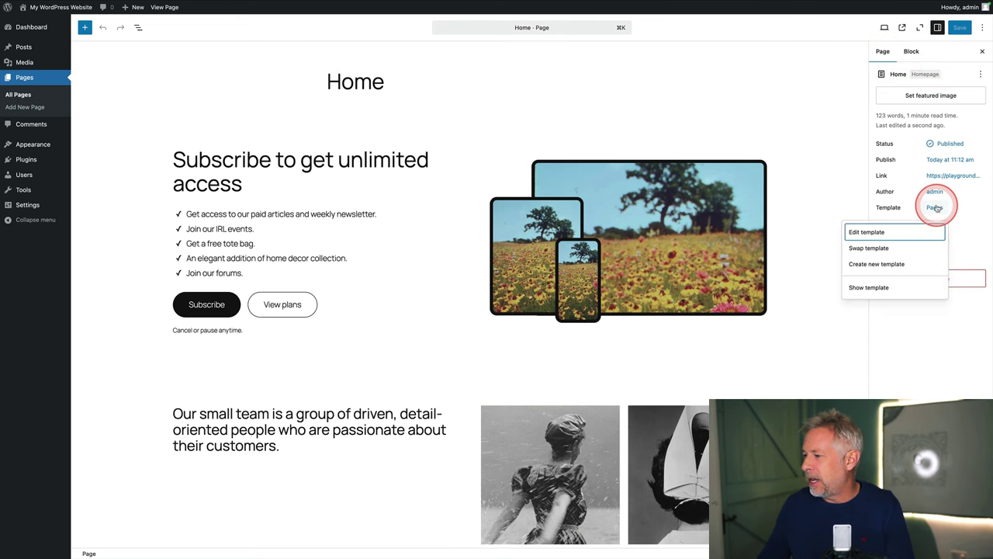
pyautogui.click(883, 248)
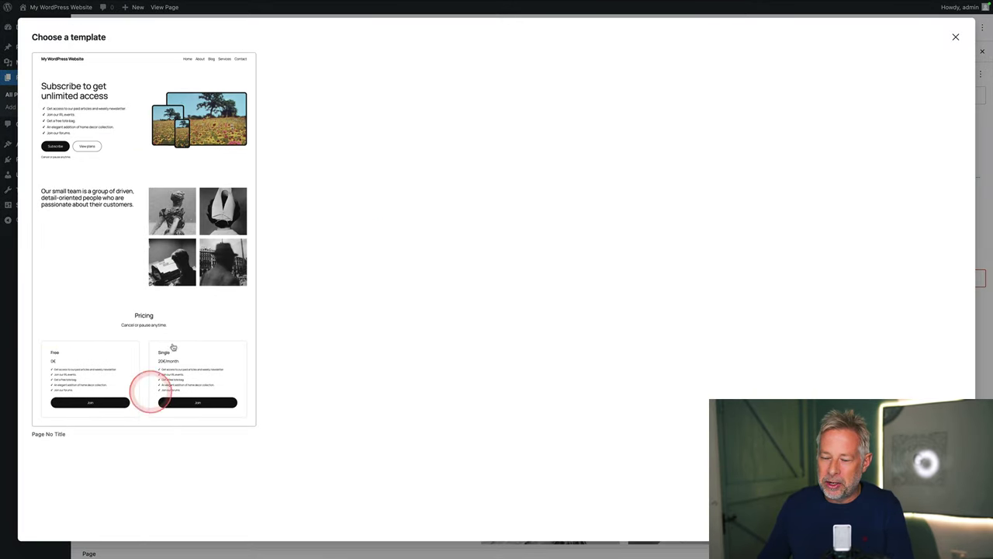
pyautogui.click(140, 265)
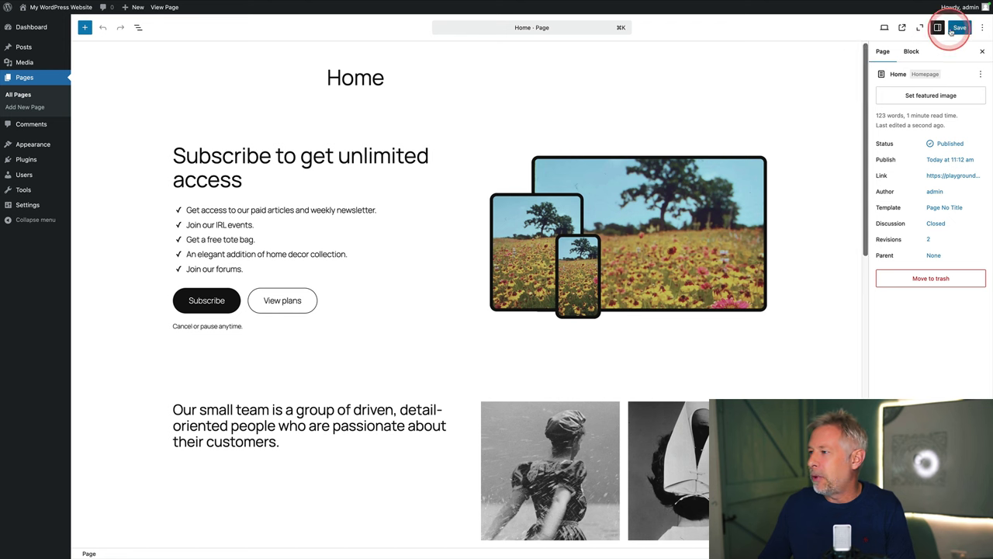
pyautogui.click(959, 28)
pyautogui.click(902, 28)
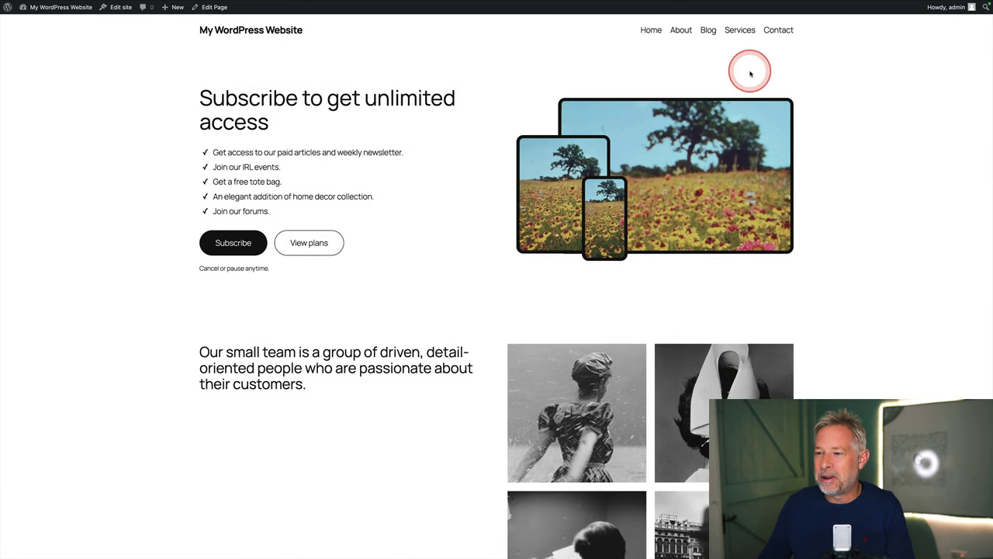
# Check the About page, the Blog page and the post The History of Jazz on the live site, and return to the homepage
pyautogui.click(681, 30)
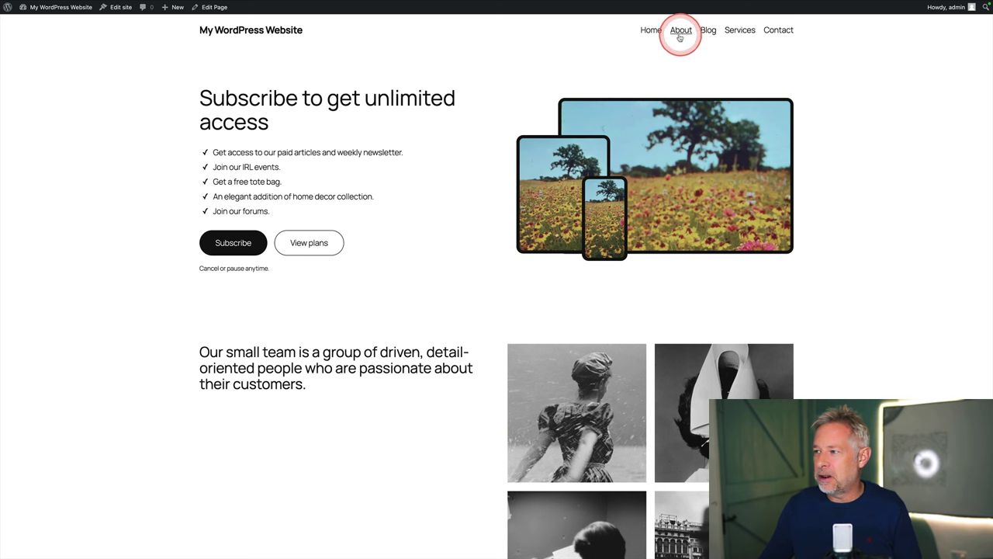
pyautogui.click(705, 31)
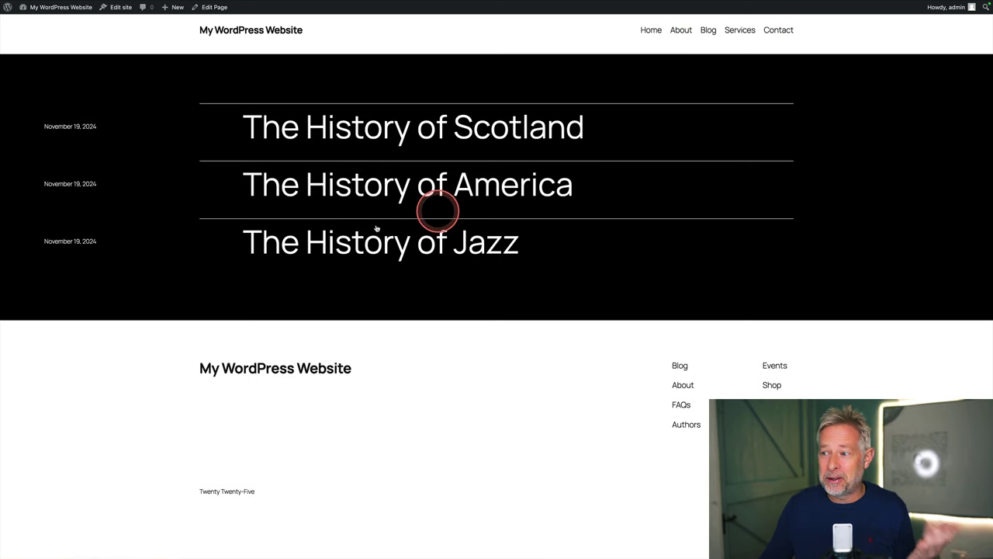
pyautogui.click(346, 239)
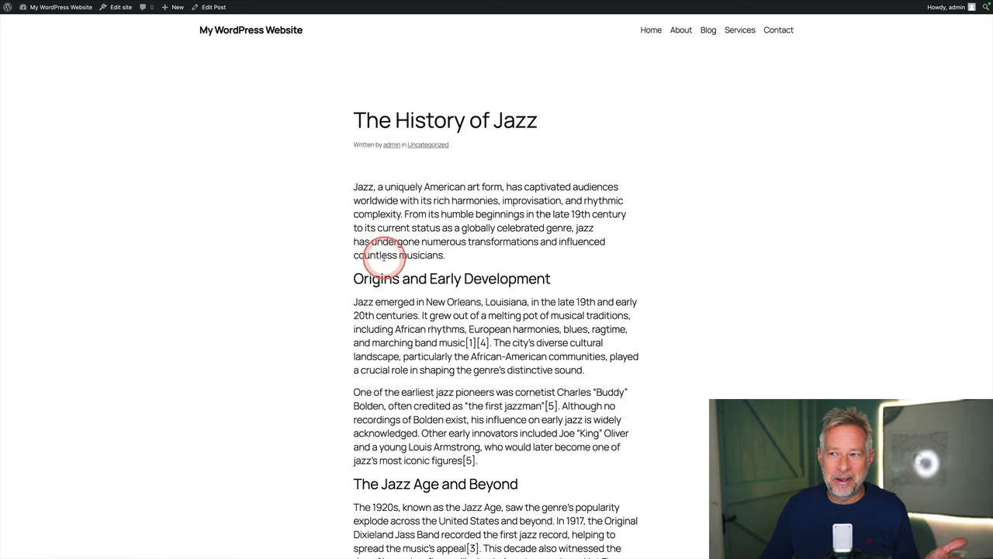
pyautogui.click(271, 33)
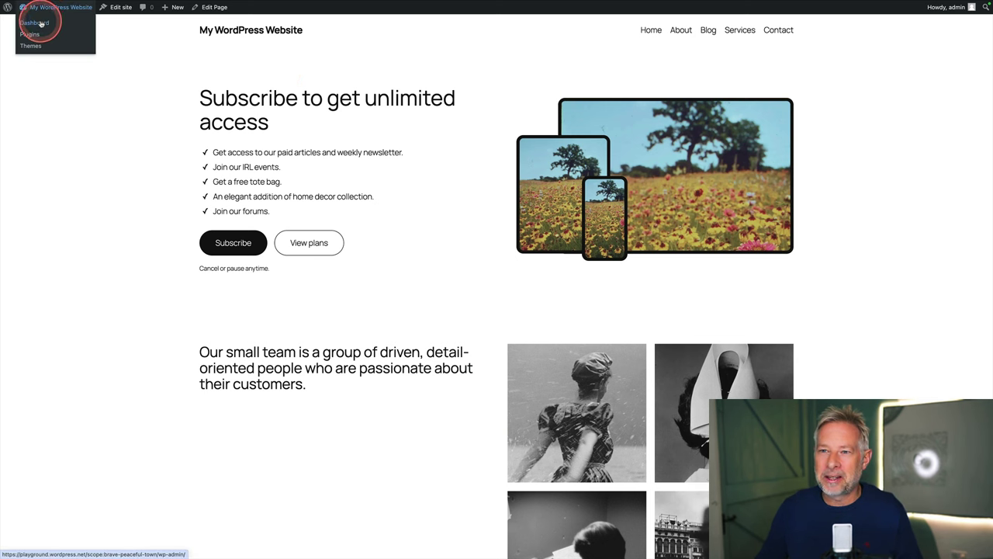
# Open the theme styles in the site editor and apply the Evening style variation
pyautogui.click(41, 23)
pyautogui.moveTo(36, 144)
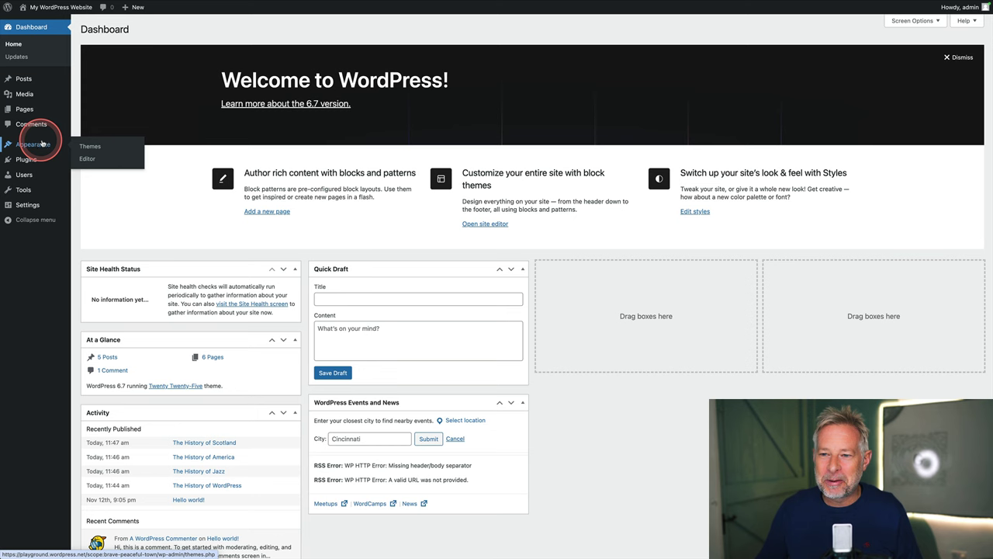
pyautogui.click(105, 160)
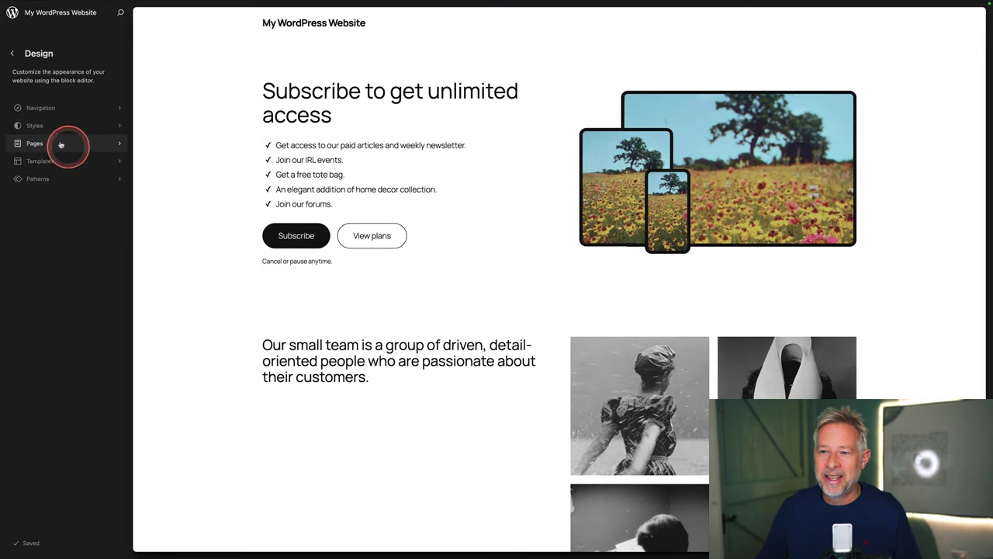
pyautogui.click(36, 127)
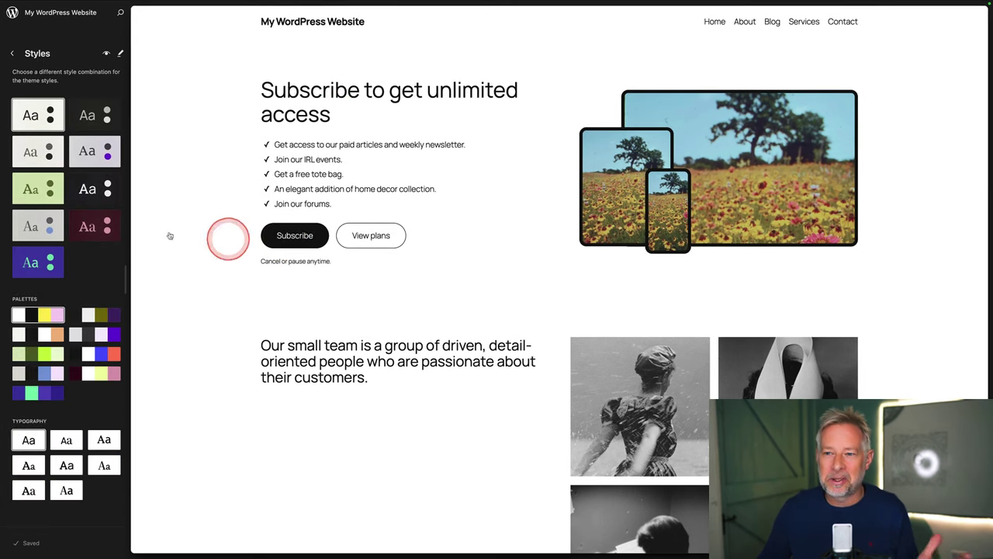
pyautogui.click(81, 116)
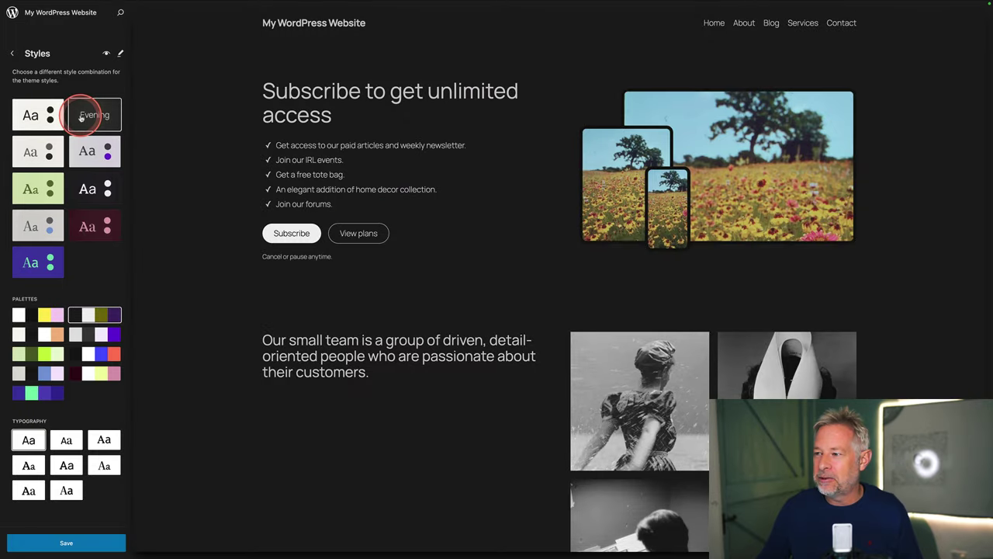
# View the Home page in the full editor, return to the styles and try the Dusk and Twilight variations
pyautogui.click(315, 223)
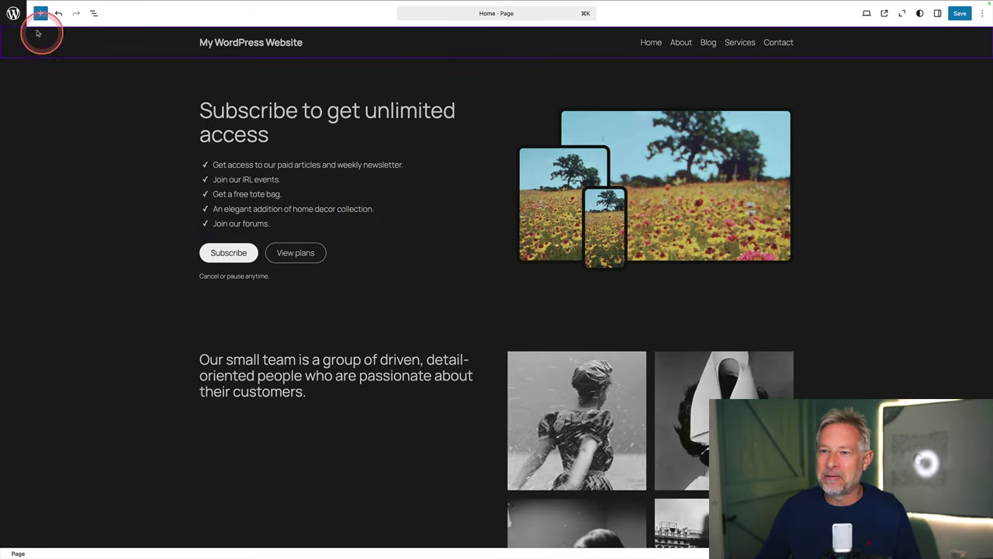
pyautogui.click(12, 13)
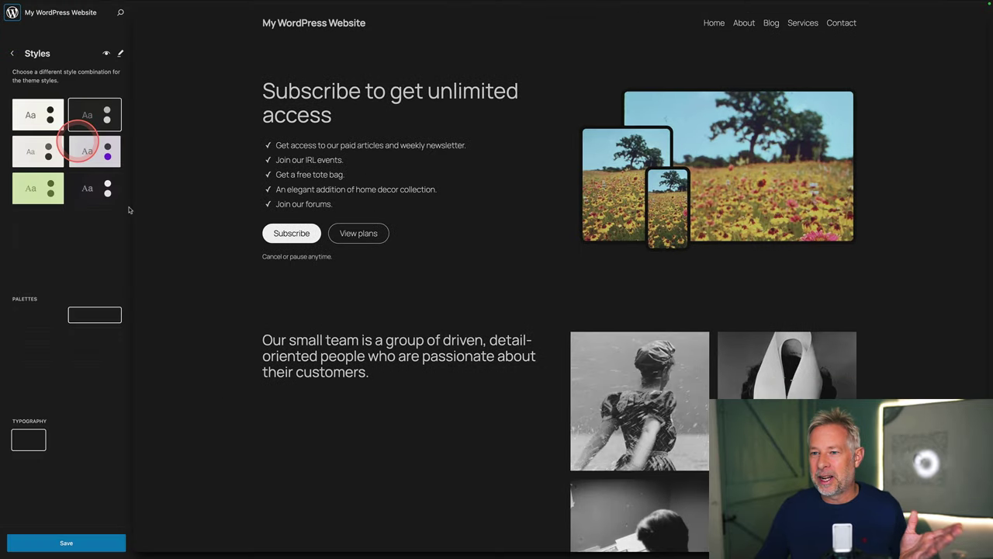
pyautogui.click(96, 155)
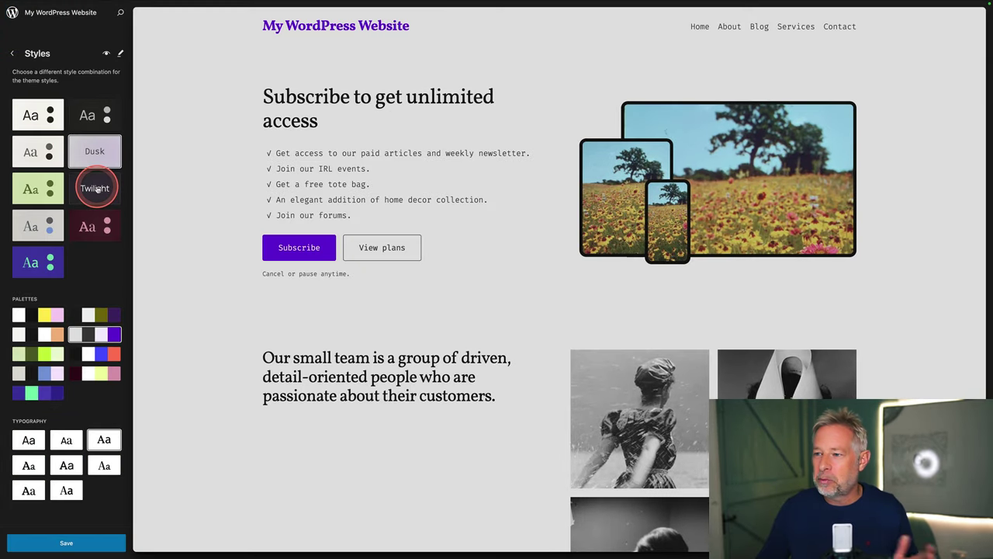
pyautogui.click(94, 189)
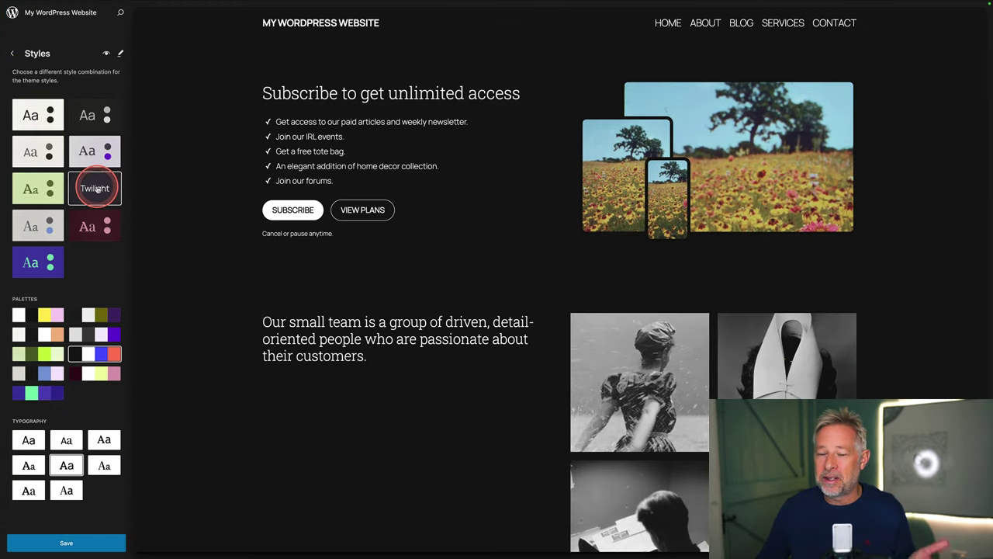
# Apply the Evening style variation with the sixth typography preset, which has bold serif headings, save the styles and view the live site
pyautogui.click(84, 121)
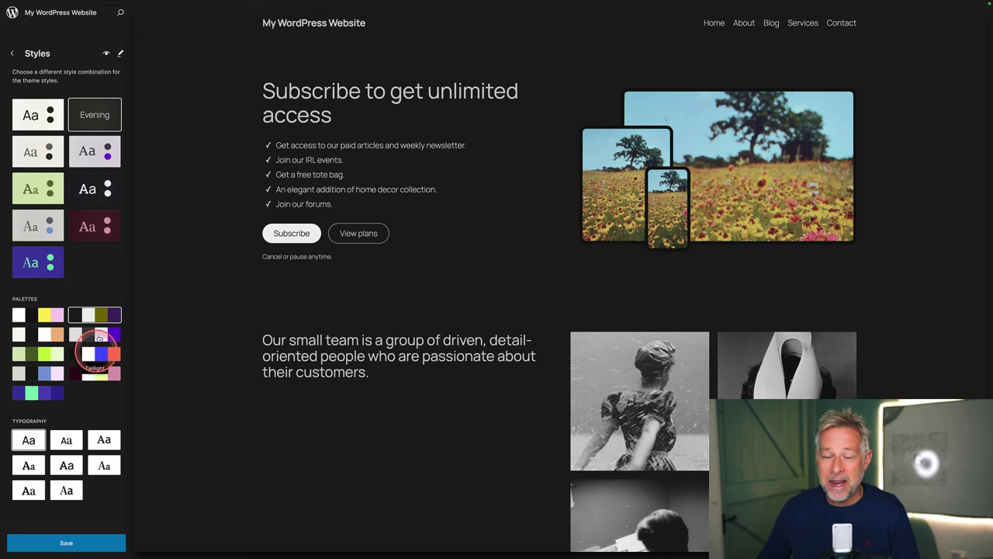
pyautogui.click(106, 466)
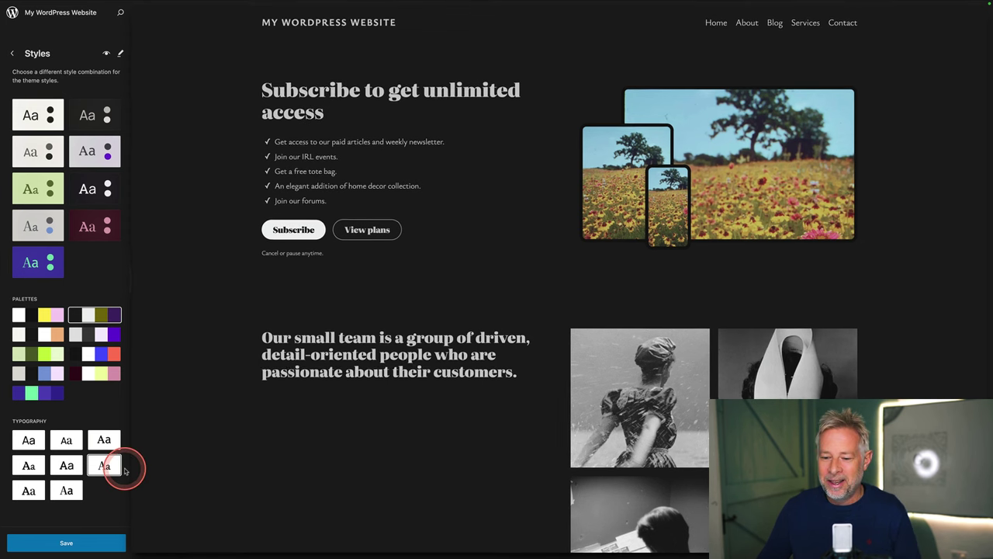
pyautogui.click(68, 542)
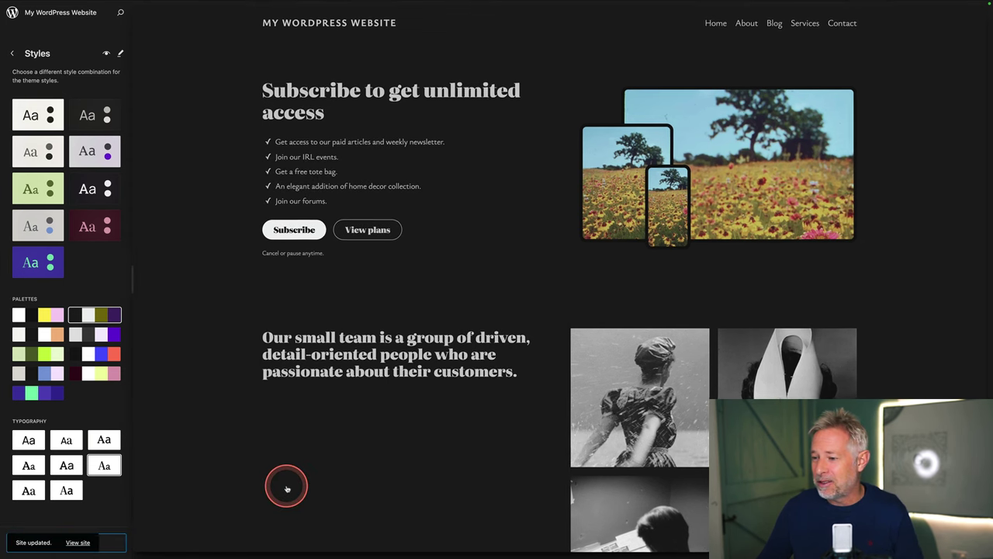
pyautogui.click(68, 539)
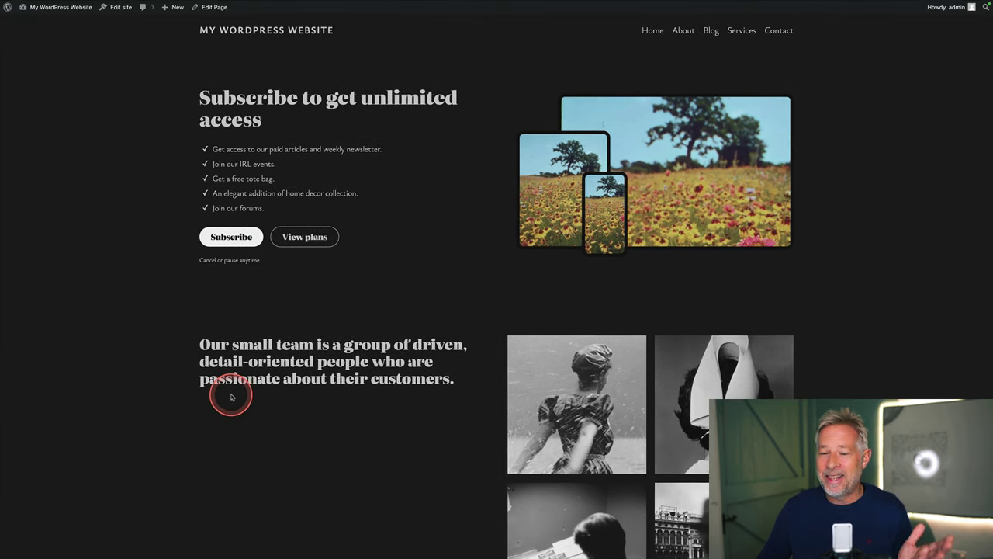
# Check the new styling on the About page, the Blog page, the post The History of Jazz, and the Services and Contact pages
pyautogui.click(683, 34)
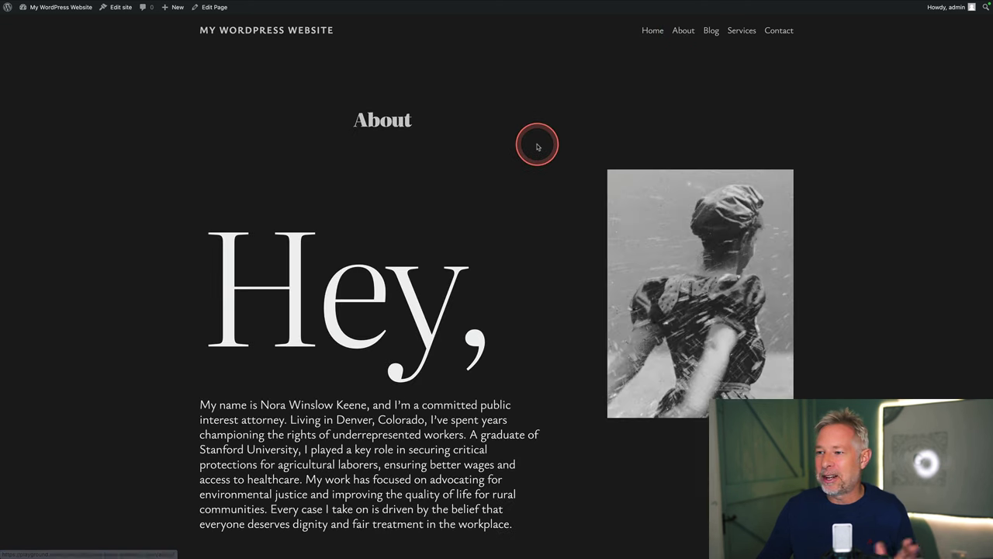
pyautogui.scroll(-2, 476, 268)
pyautogui.scroll(3, 507, 261)
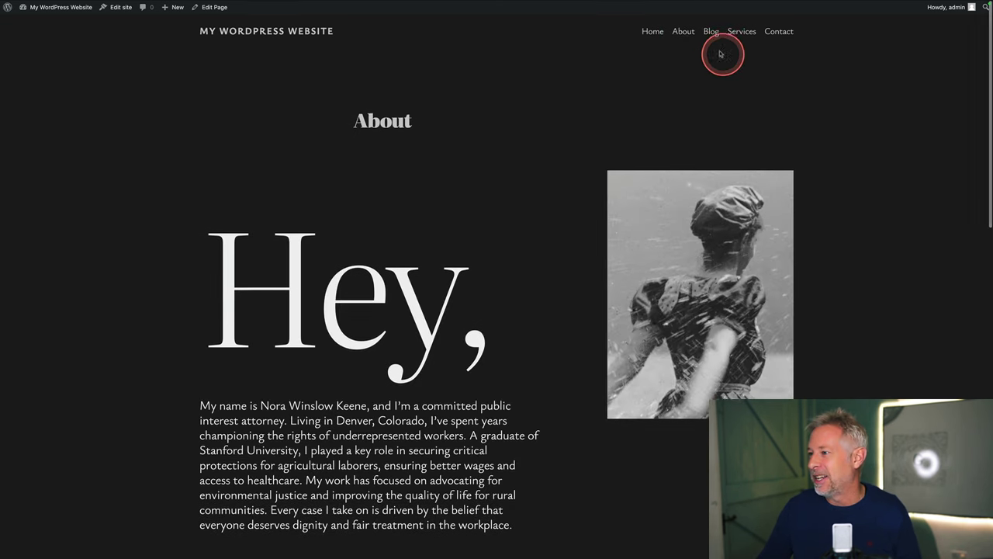
pyautogui.click(710, 32)
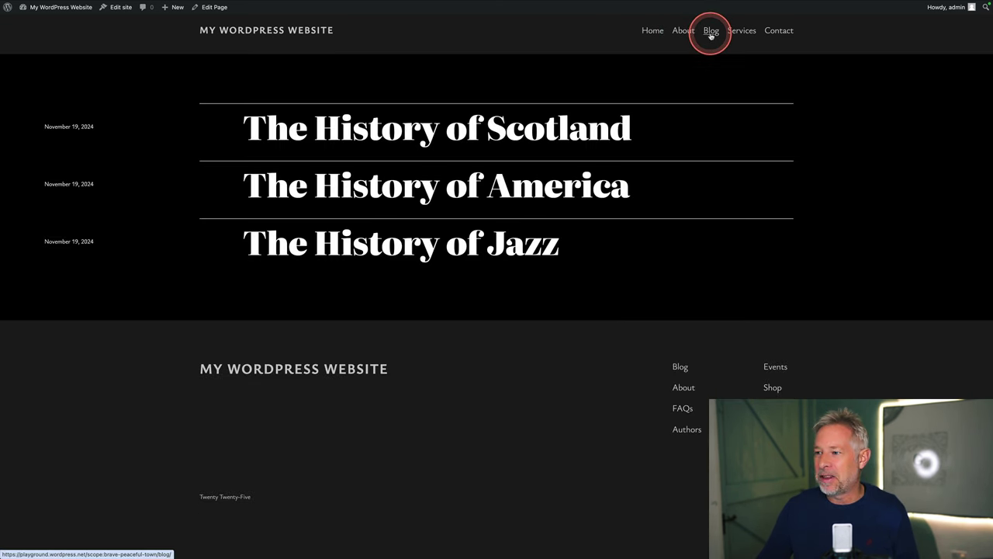
pyautogui.click(424, 247)
pyautogui.click(746, 31)
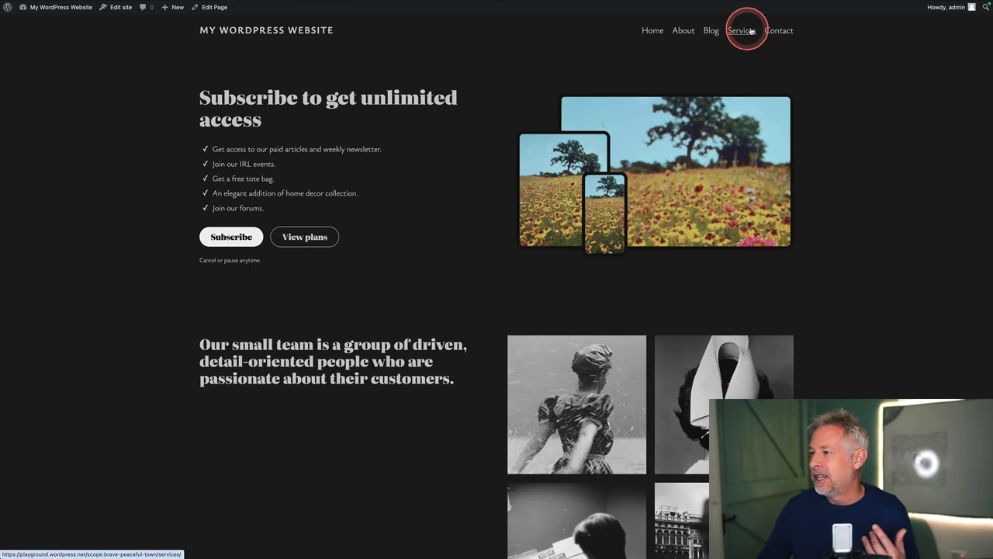
pyautogui.click(778, 31)
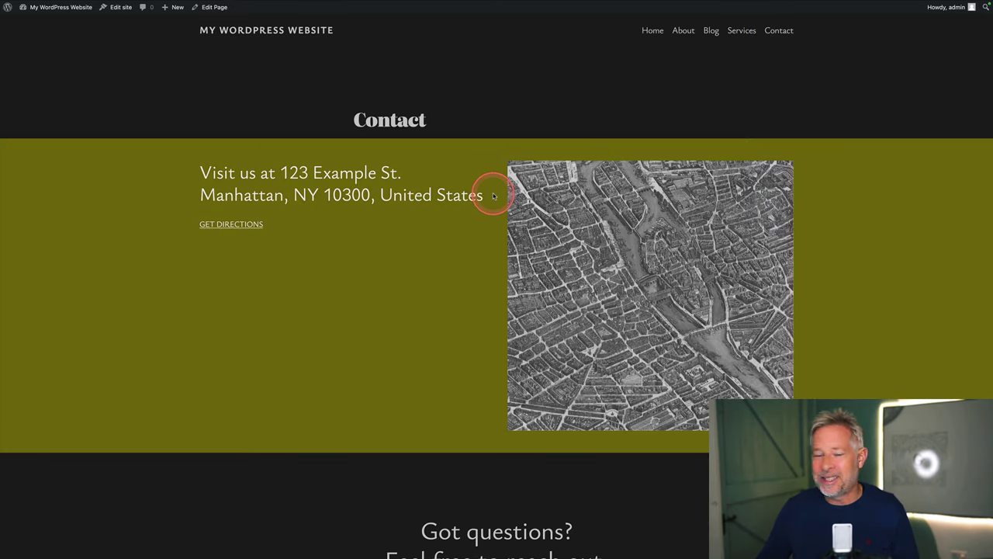